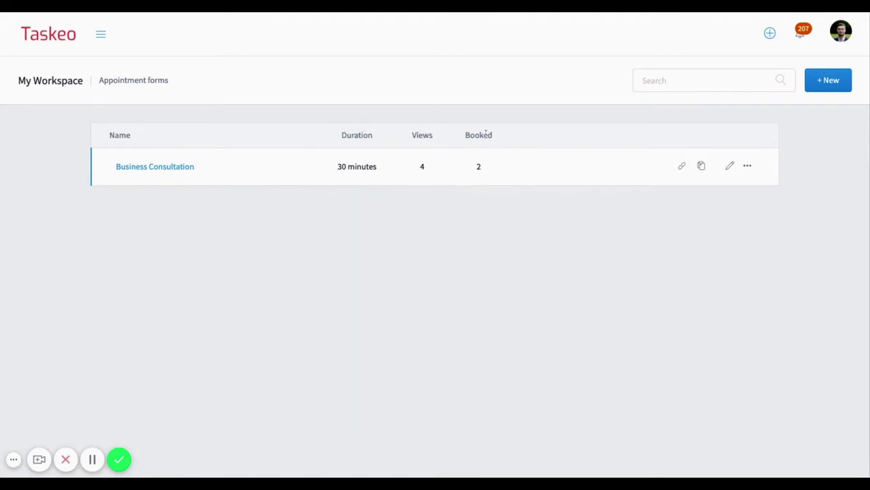
# Copy the Business Consultation form's public link with its copy-link icon.
pyautogui.click(701, 167)
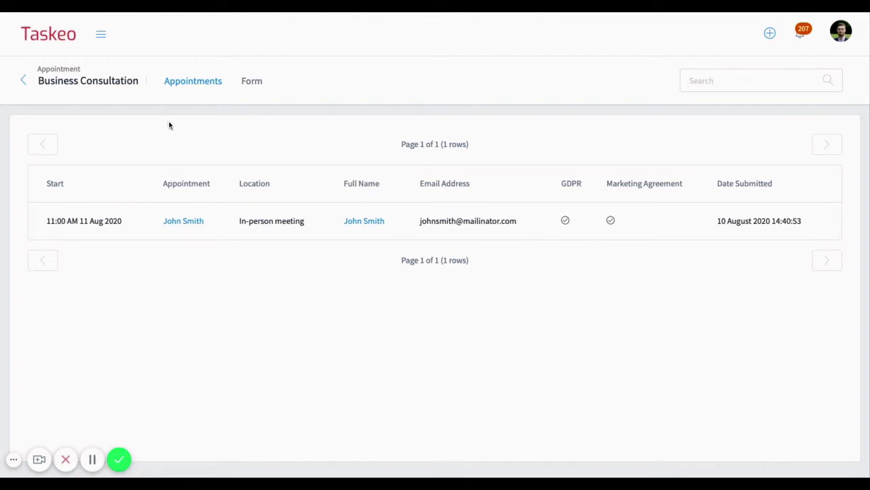
# Switch to the Business Consultation Form tab to see its URL, hours and preview.
pyautogui.click(251, 83)
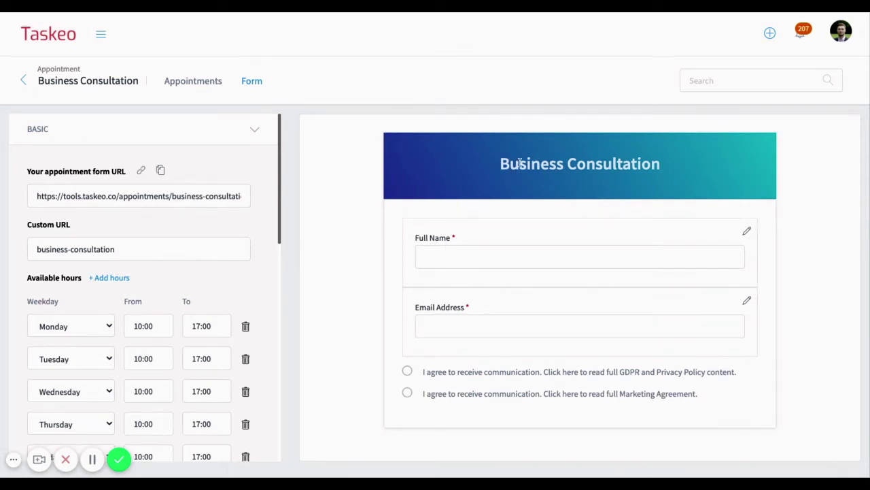
# Keep the Business Consultation title unchanged and expand Location, which shows Zoom.
pyautogui.click(100, 81)
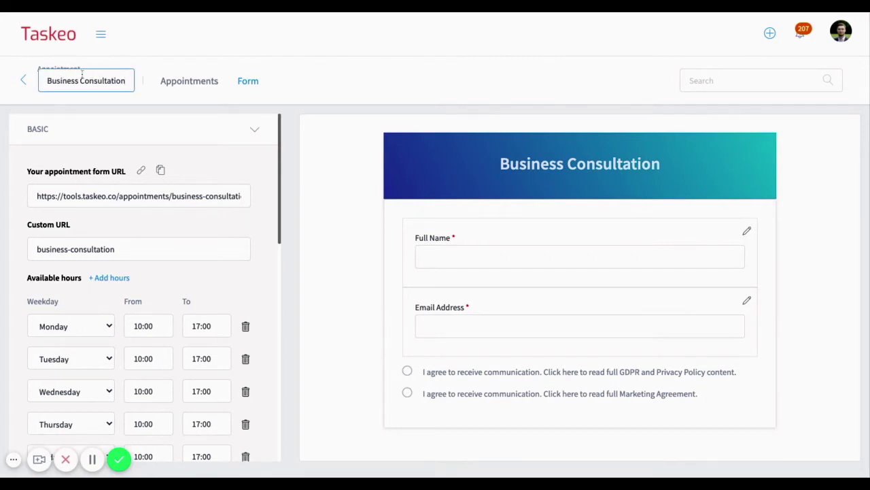
pyautogui.click(123, 113)
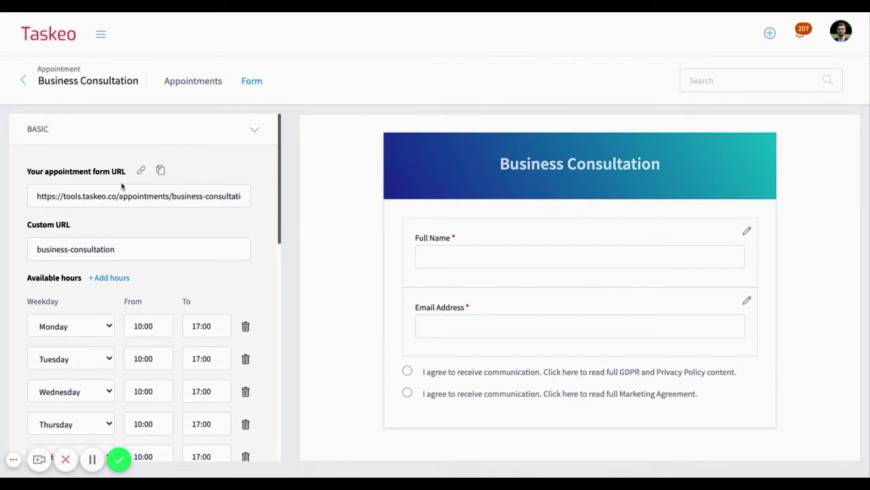
pyautogui.scroll(-1, 163, 253)
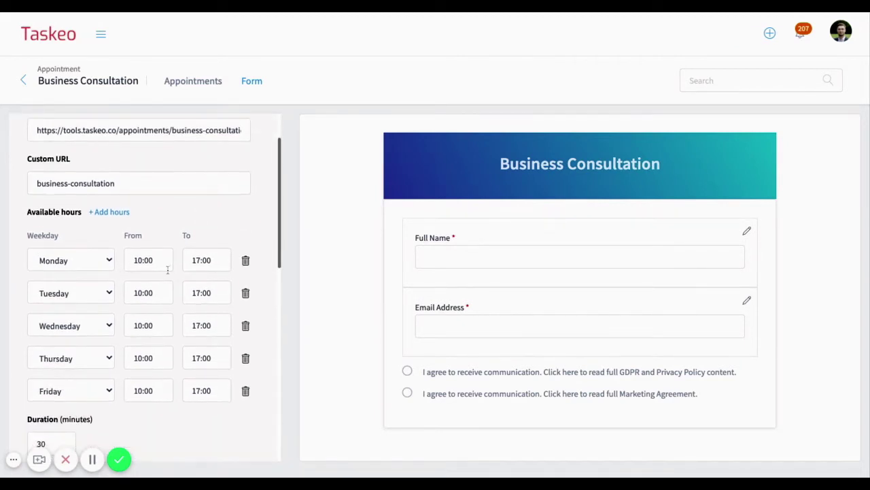
pyautogui.scroll(-2, 170, 270)
pyautogui.scroll(-2, 202, 336)
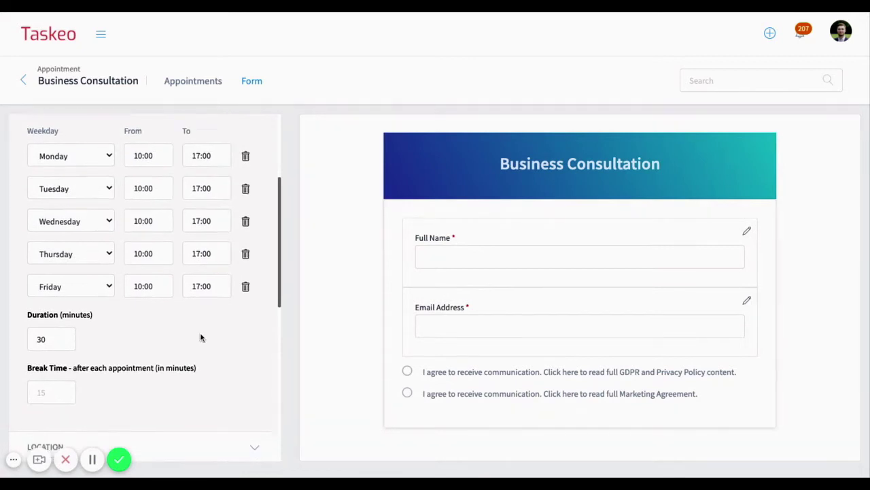
pyautogui.click(183, 370)
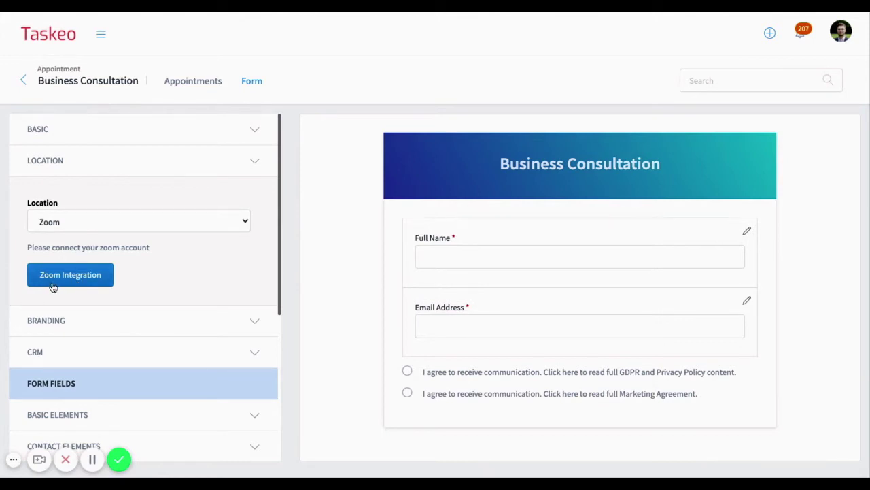
# Check the Location dropdown, then expand the Branding header colour settings.
pyautogui.click(190, 226)
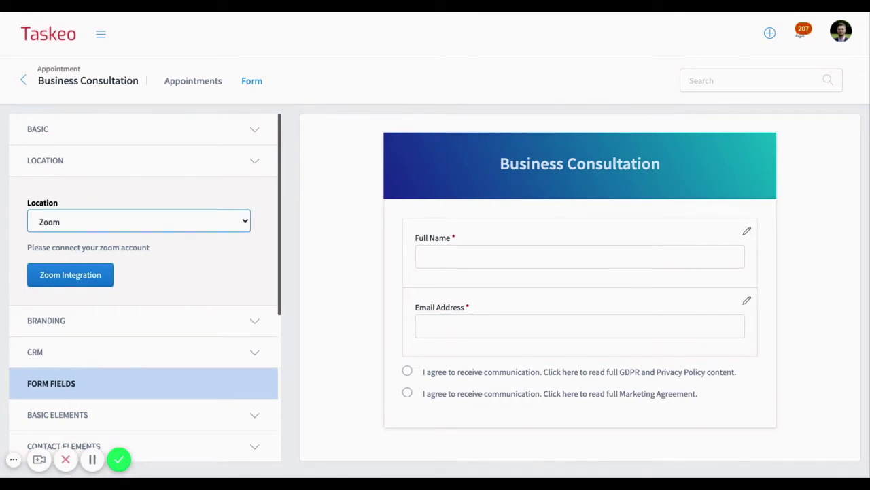
pyautogui.click(233, 322)
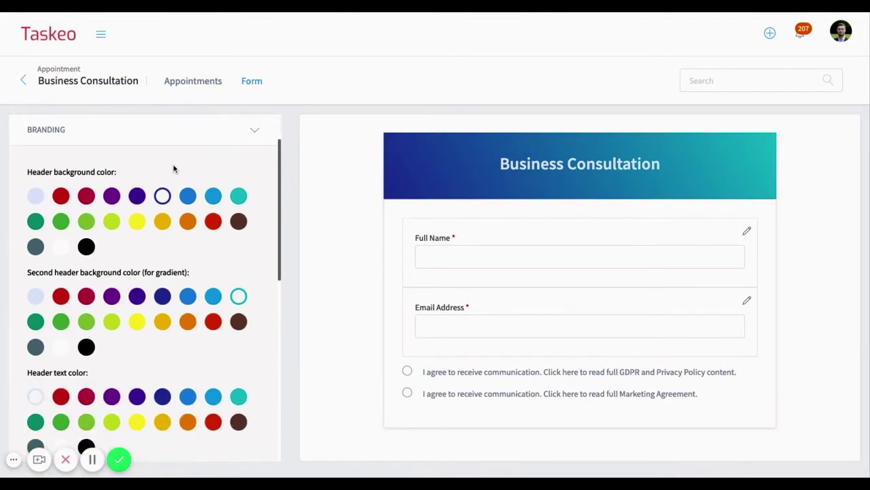
# Set the header background to purple and the second gradient colour to lime green.
pyautogui.click(111, 196)
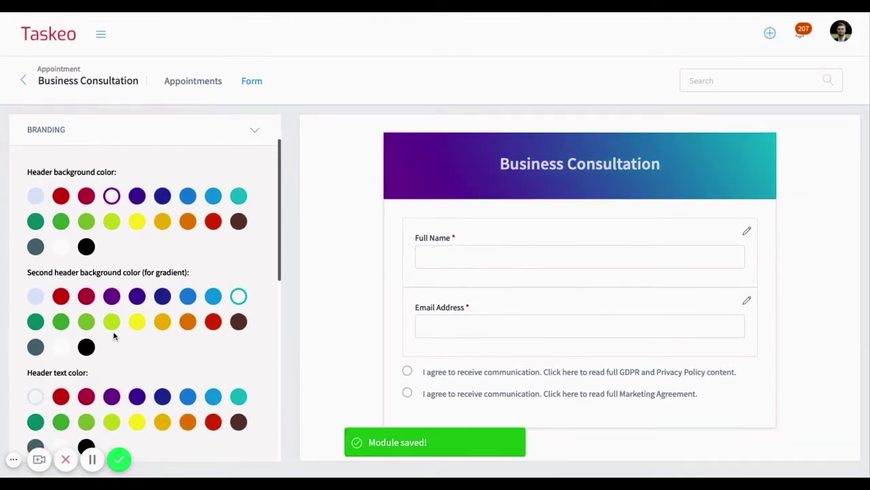
pyautogui.click(37, 302)
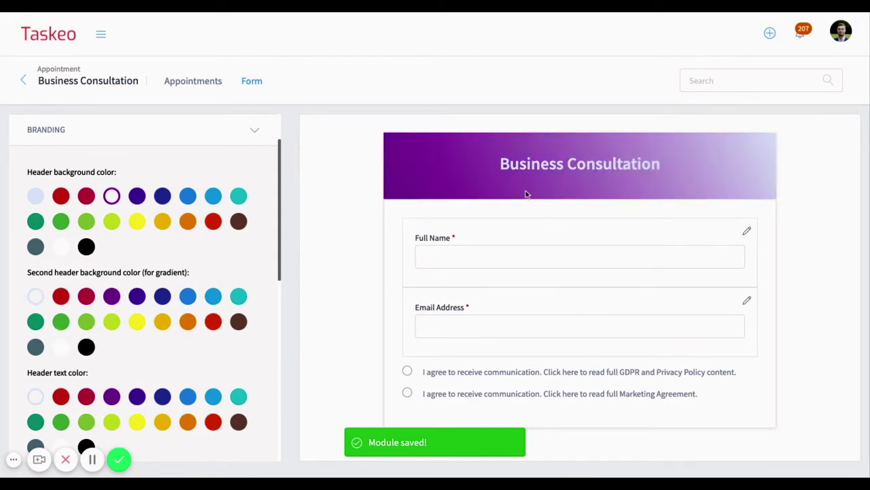
pyautogui.click(112, 323)
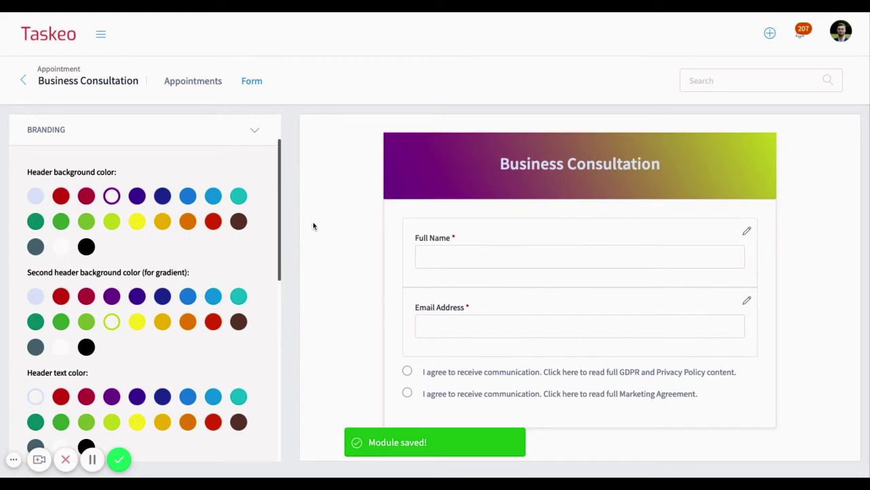
# Expand the CRM connection settings for new contacts, companies and deals.
pyautogui.scroll(-3, 200, 273)
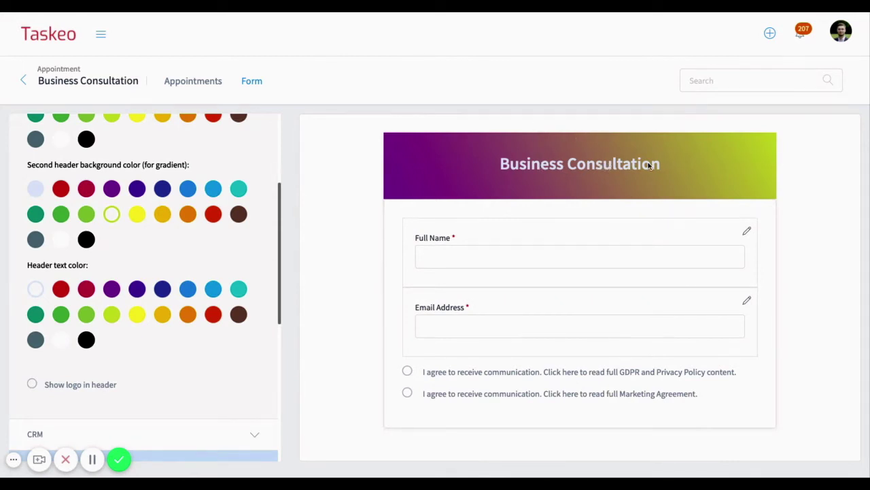
pyautogui.scroll(-2, 203, 270)
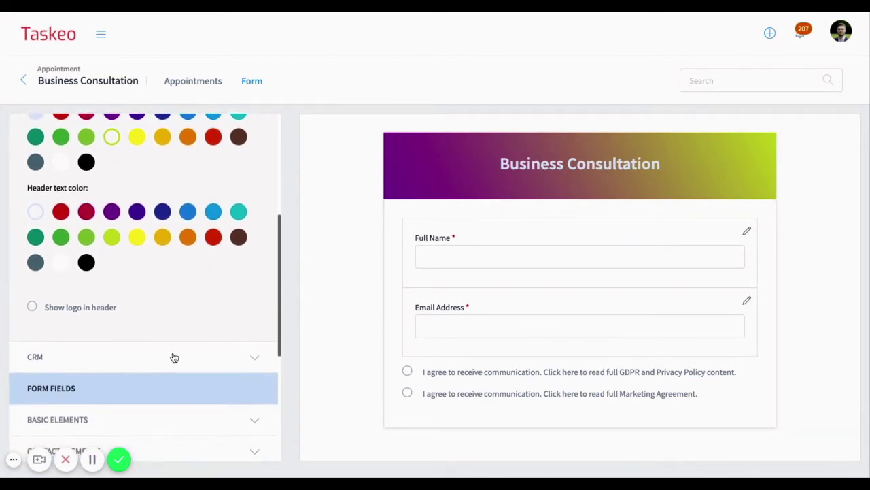
pyautogui.click(172, 356)
# Scroll past the CRM options (My CRM pipeline, stage New) down to Form Fields.
pyautogui.scroll(-3, 157, 241)
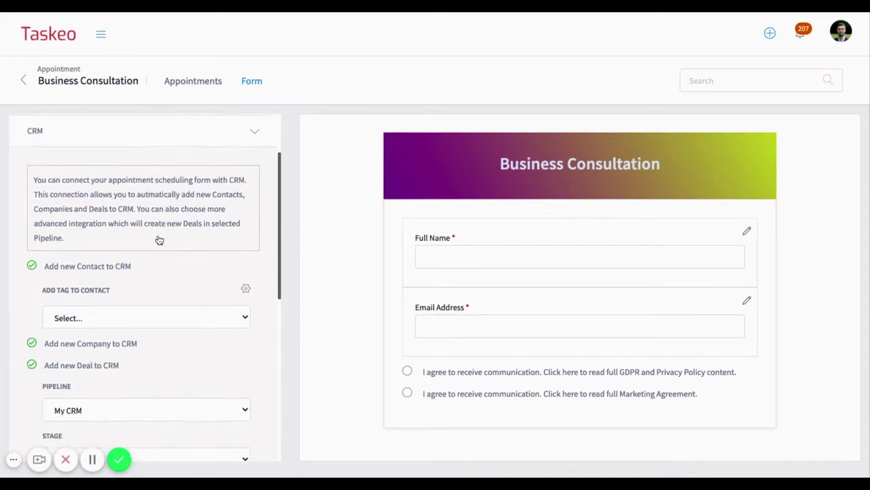
pyautogui.scroll(-1, 188, 252)
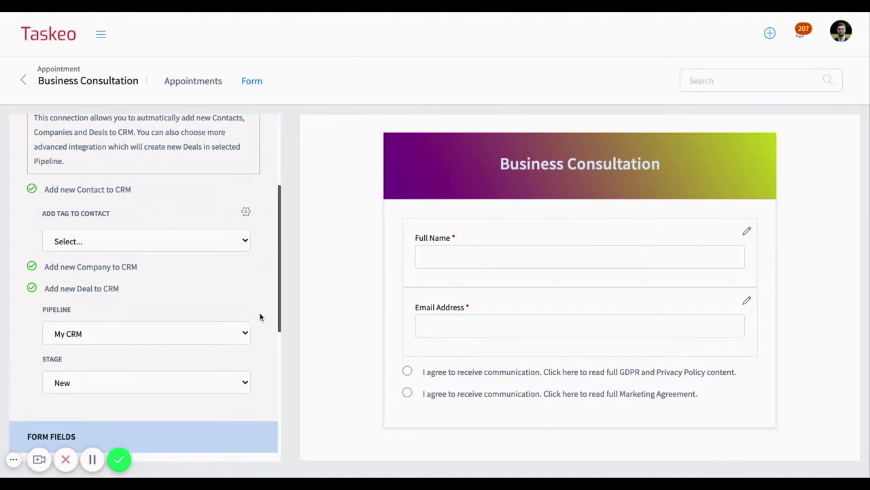
pyautogui.scroll(-2, 260, 312)
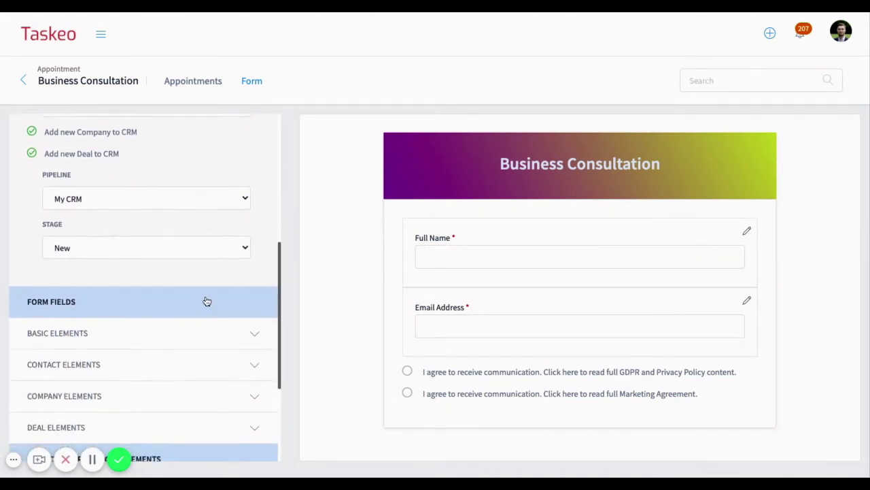
pyautogui.scroll(-2, 204, 301)
# Expand Contact Elements to list name, address, LinkedIn, email, phone and birthday fields.
pyautogui.scroll(-1, 109, 216)
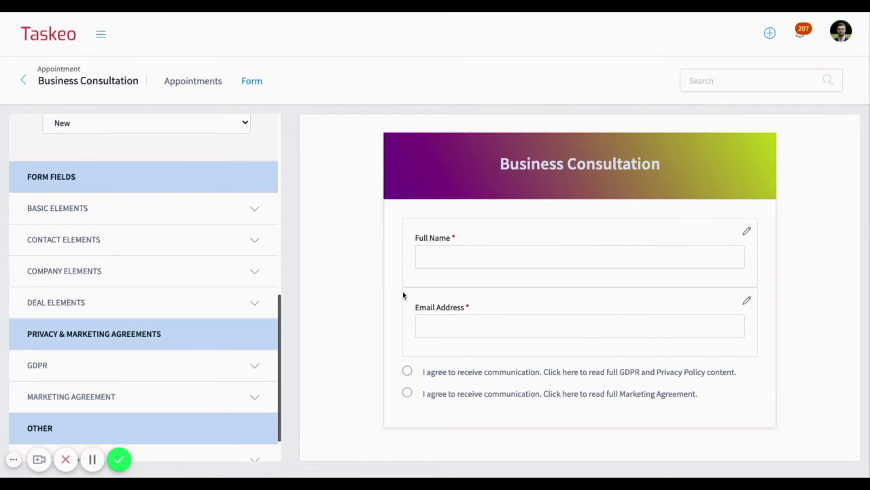
pyautogui.click(195, 241)
pyautogui.scroll(-2, 181, 309)
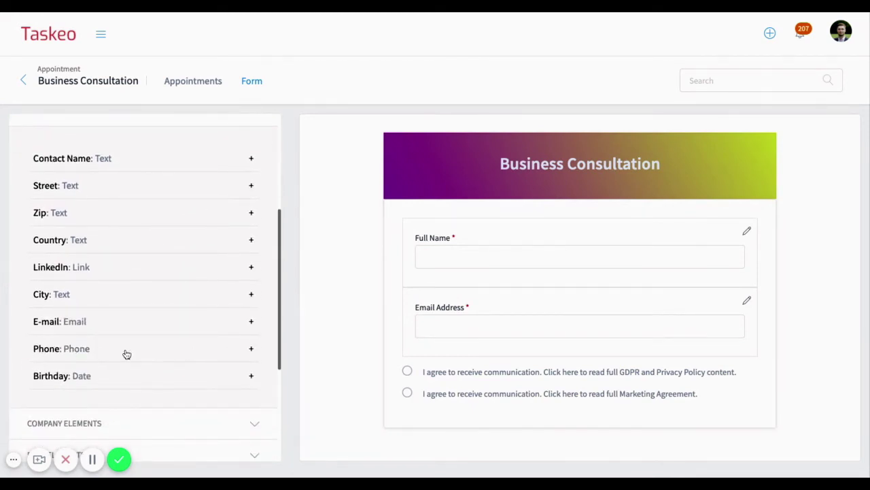
# Add a Phone field marked Required below Email Address, then collapse Contact Elements.
pyautogui.click(251, 351)
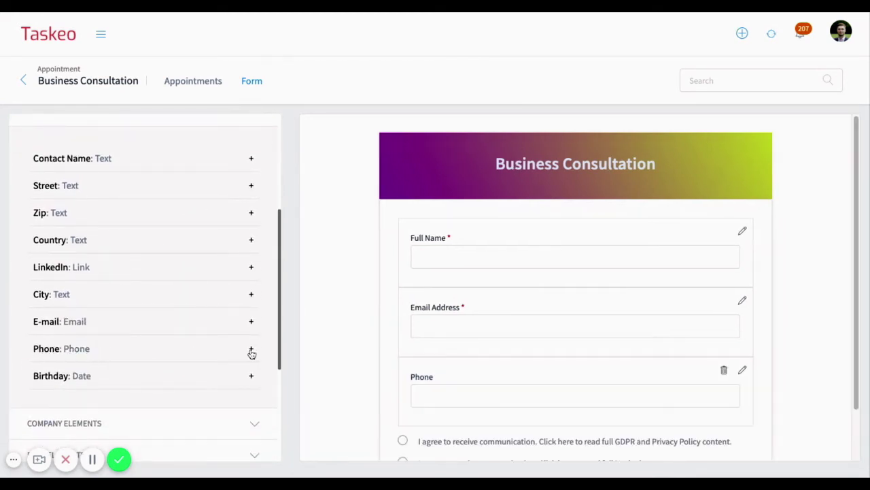
pyautogui.click(743, 372)
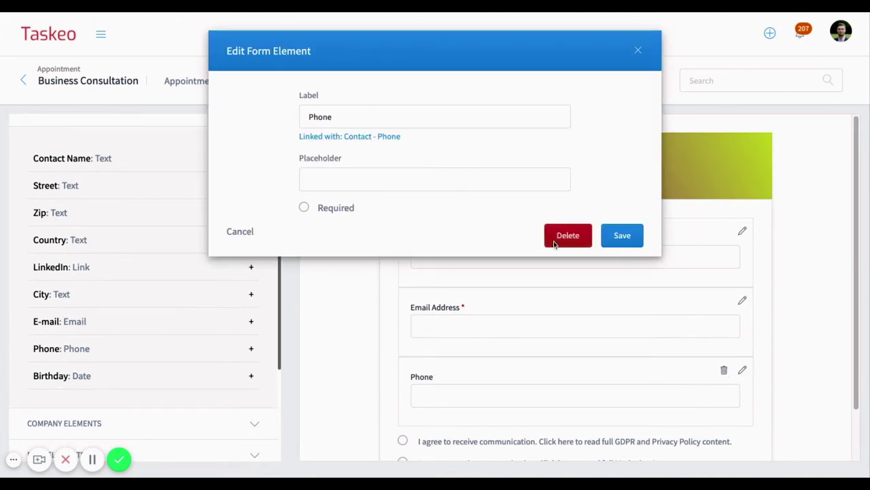
pyautogui.click(303, 208)
pyautogui.click(603, 236)
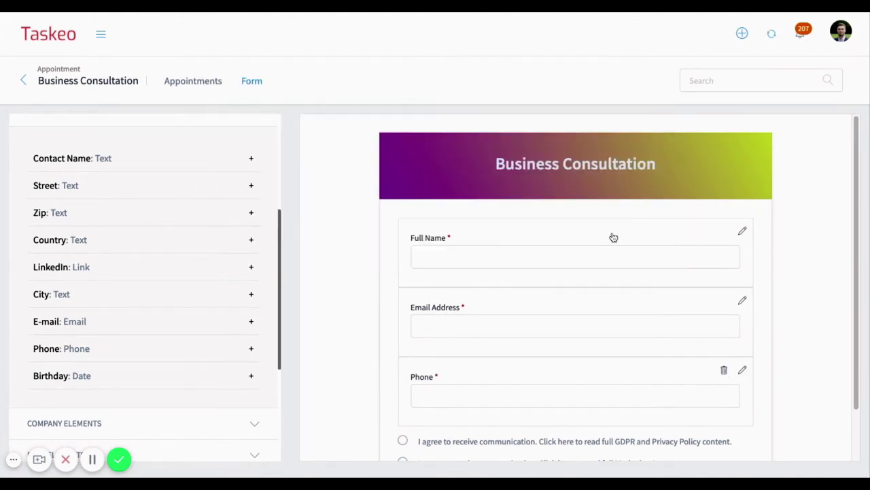
pyautogui.scroll(-2, 324, 260)
pyautogui.scroll(1, 324, 258)
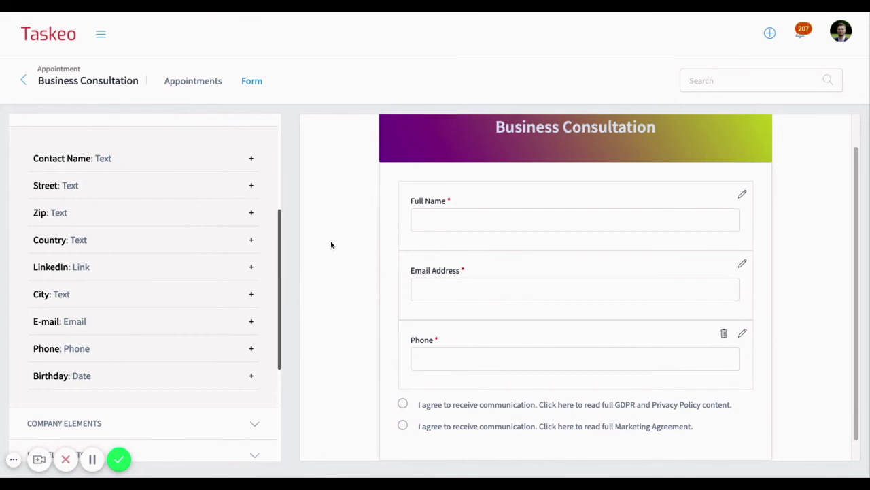
pyautogui.scroll(2, 186, 212)
pyautogui.click(251, 158)
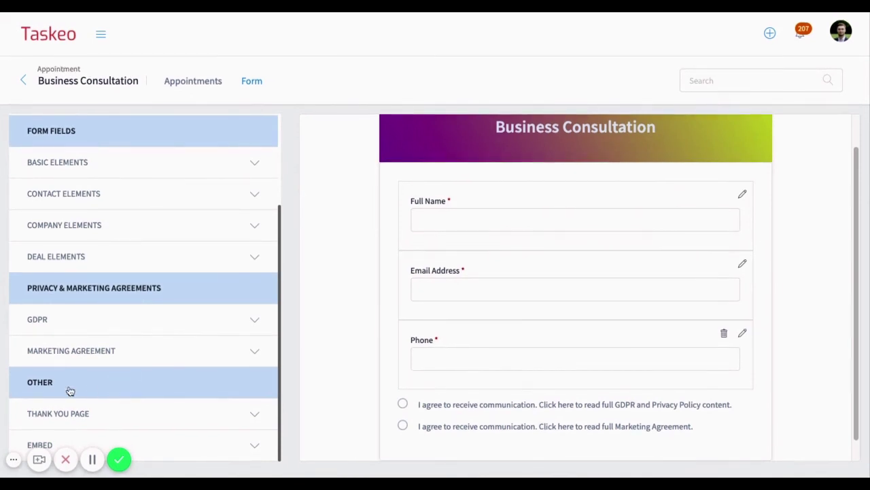
# Leave 'Redirect to external Thank You page' unticked and collapse the Thank You Page section.
pyautogui.click(164, 414)
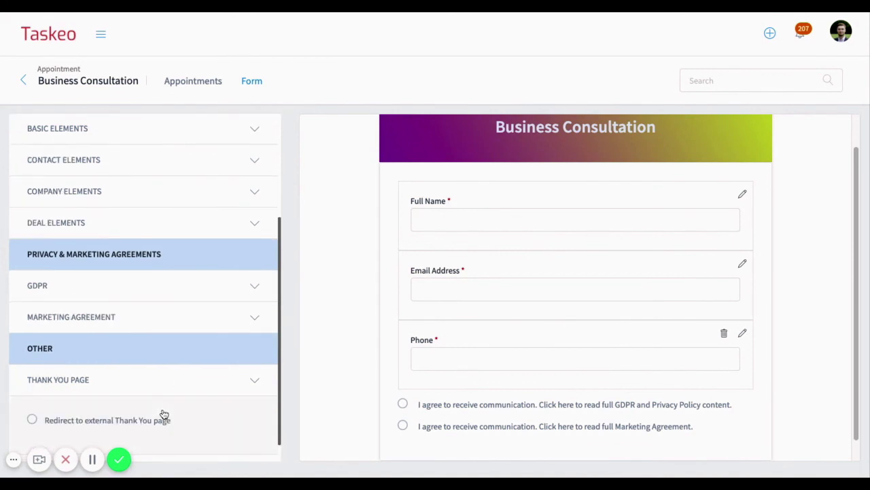
pyautogui.click(32, 405)
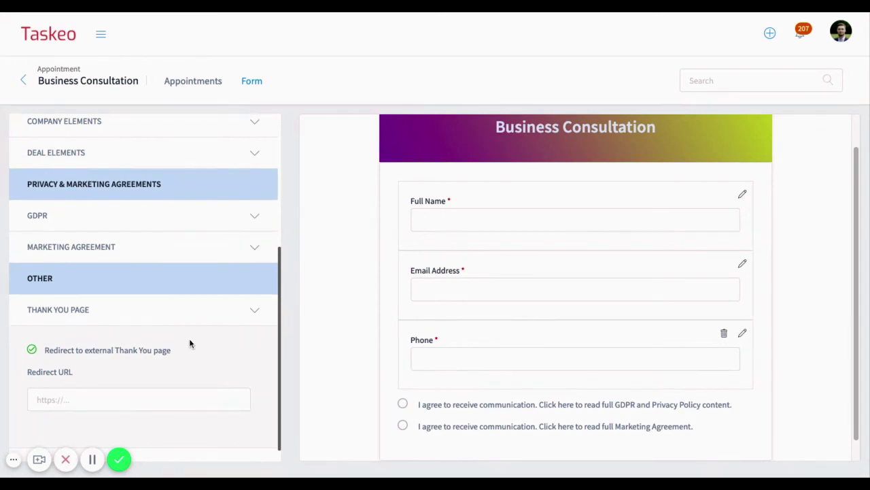
pyautogui.click(32, 349)
pyautogui.click(260, 350)
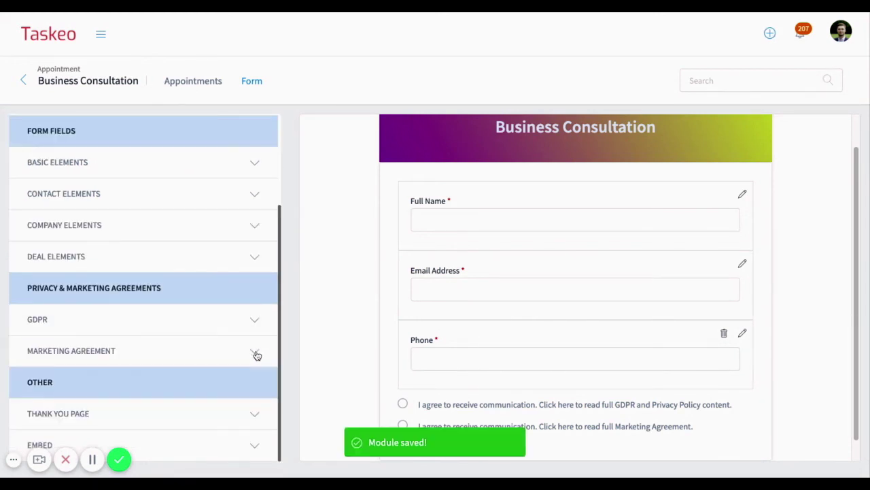
# Expand Embed to show the form ID, demo link and full iframe embed code.
pyautogui.click(229, 443)
pyautogui.scroll(-3, 213, 395)
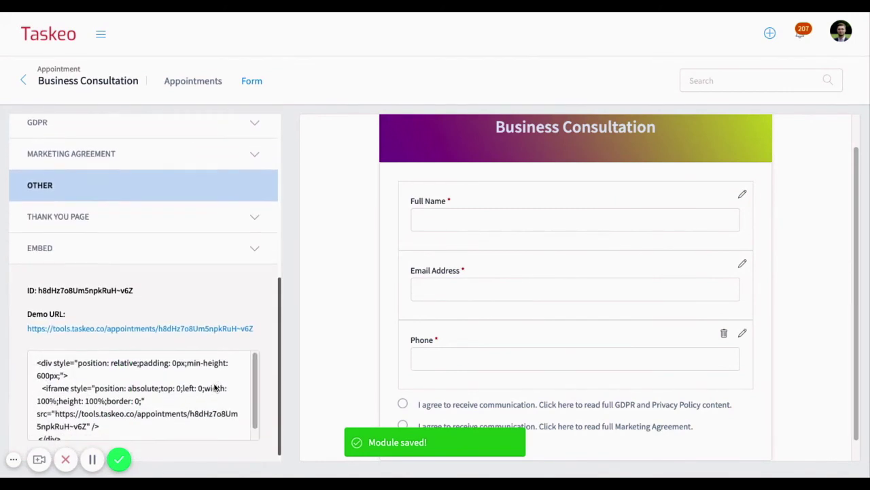
pyautogui.scroll(-2, 204, 387)
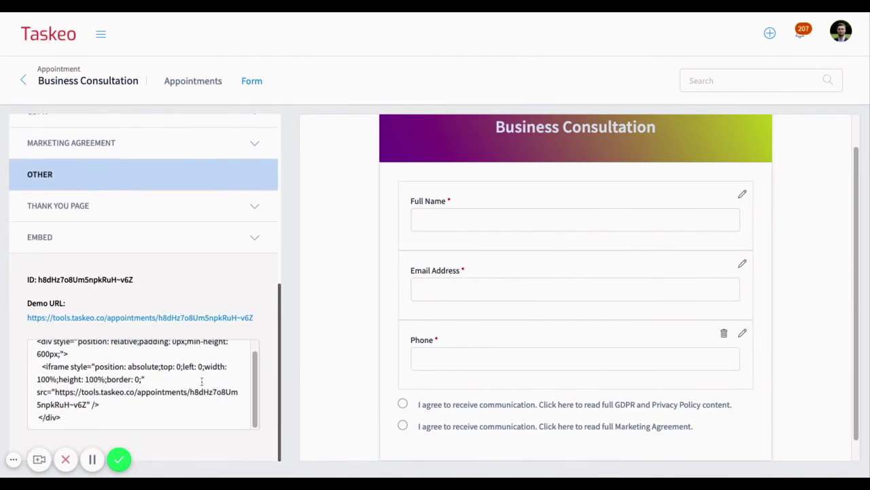